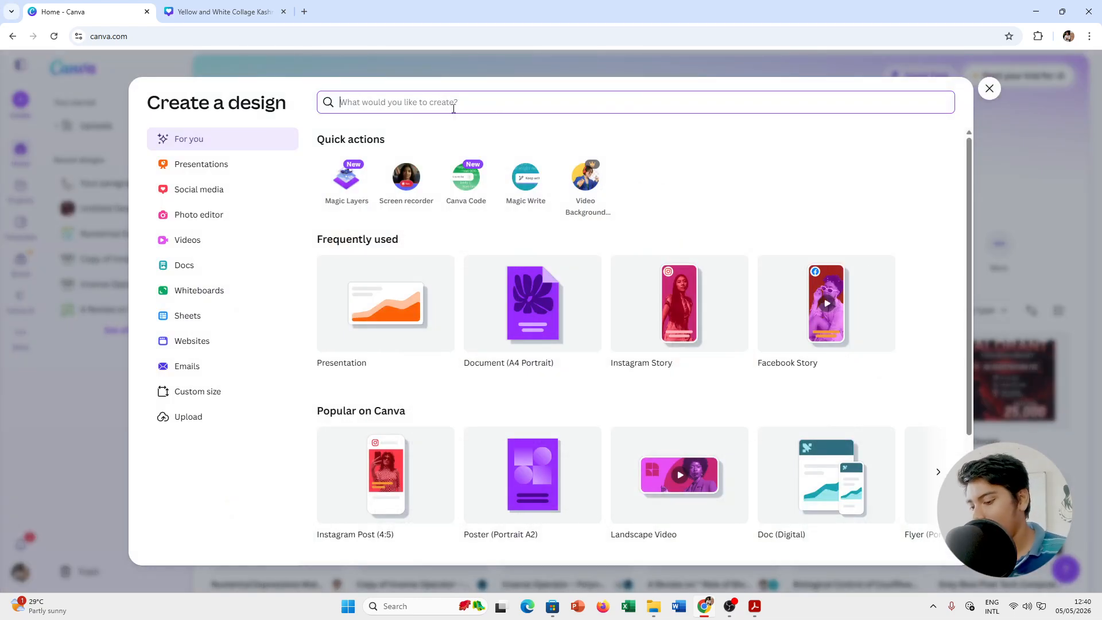
Search the design types for "youtube", create a blank YouTube Thumbnail, and close the old Kashmir collage design's tab.
type("youtube")
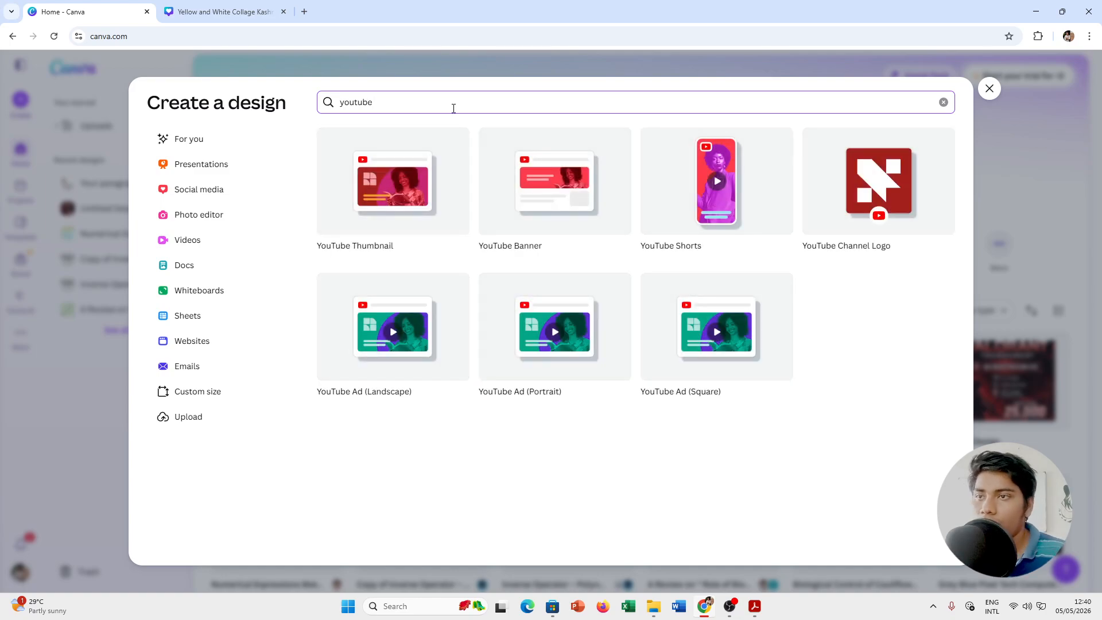
left_click(400, 213)
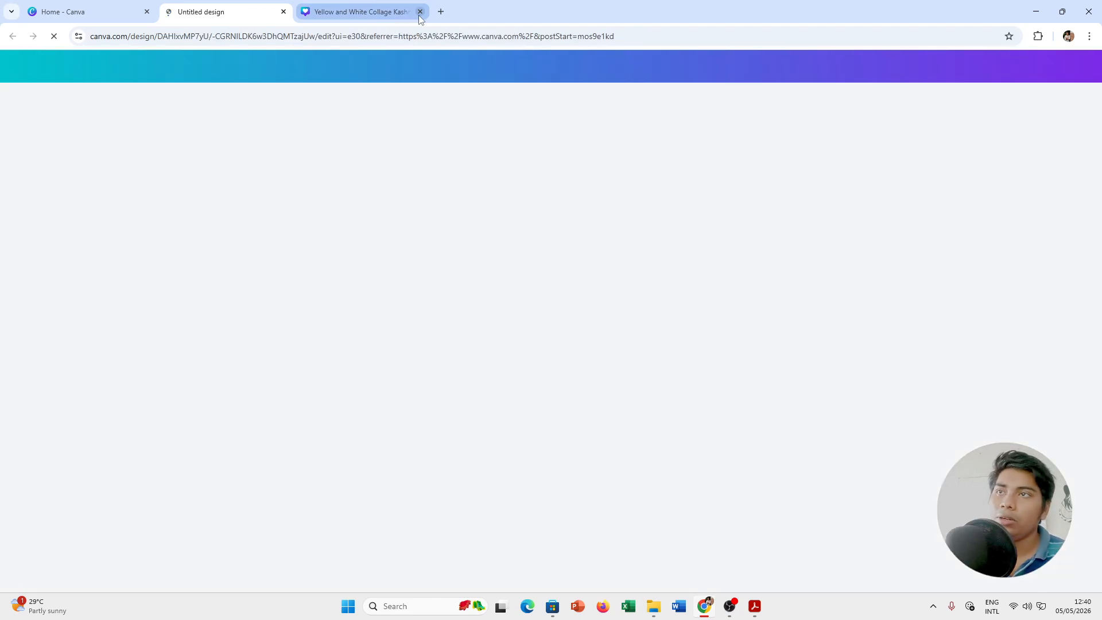
left_click(420, 12)
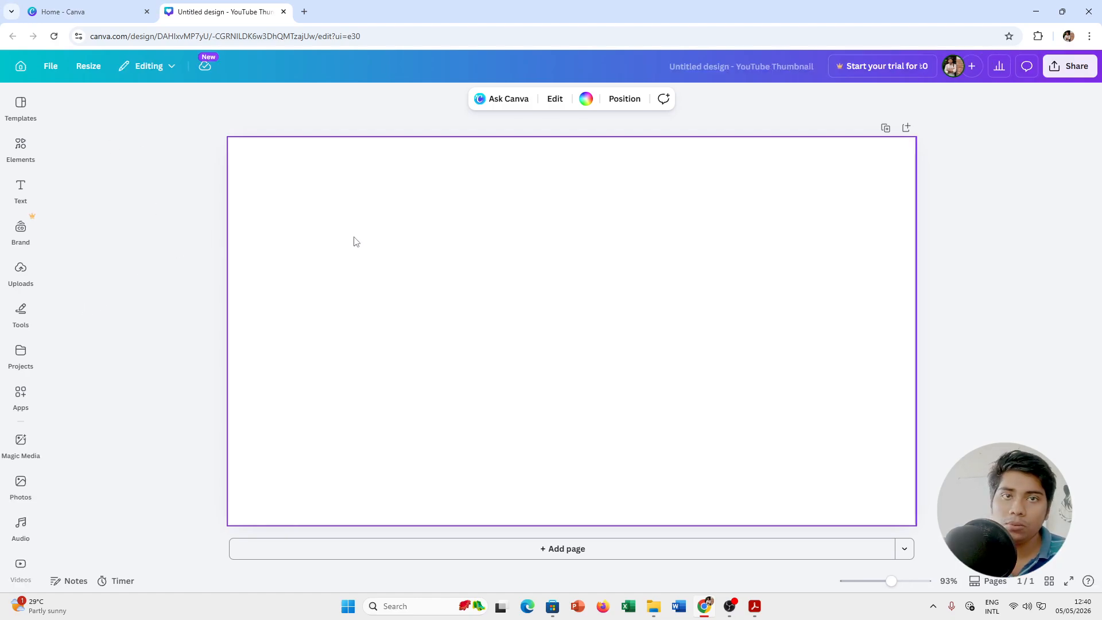
Search the elements for "circle", limit the results to shapes, and add the solid circle to the page.
left_click(23, 161)
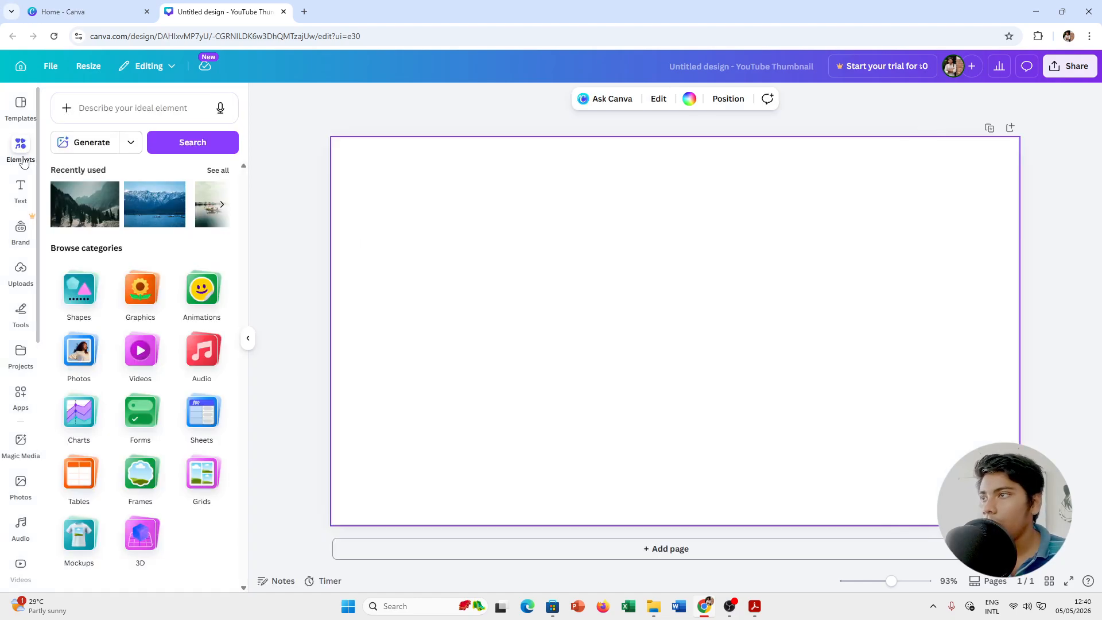
left_click(127, 108)
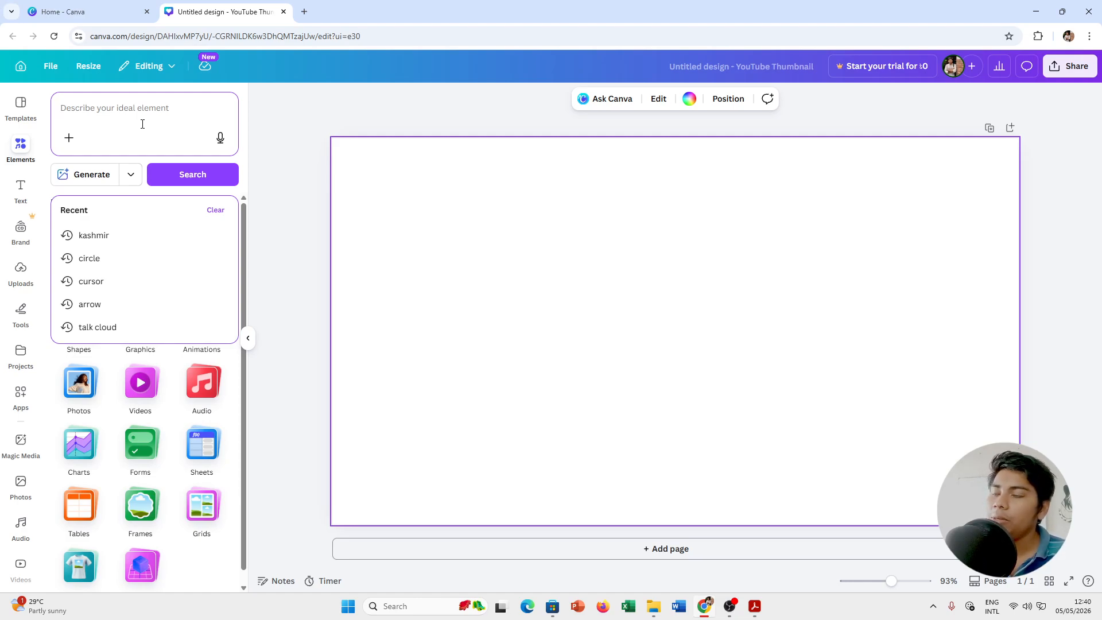
type("circle")
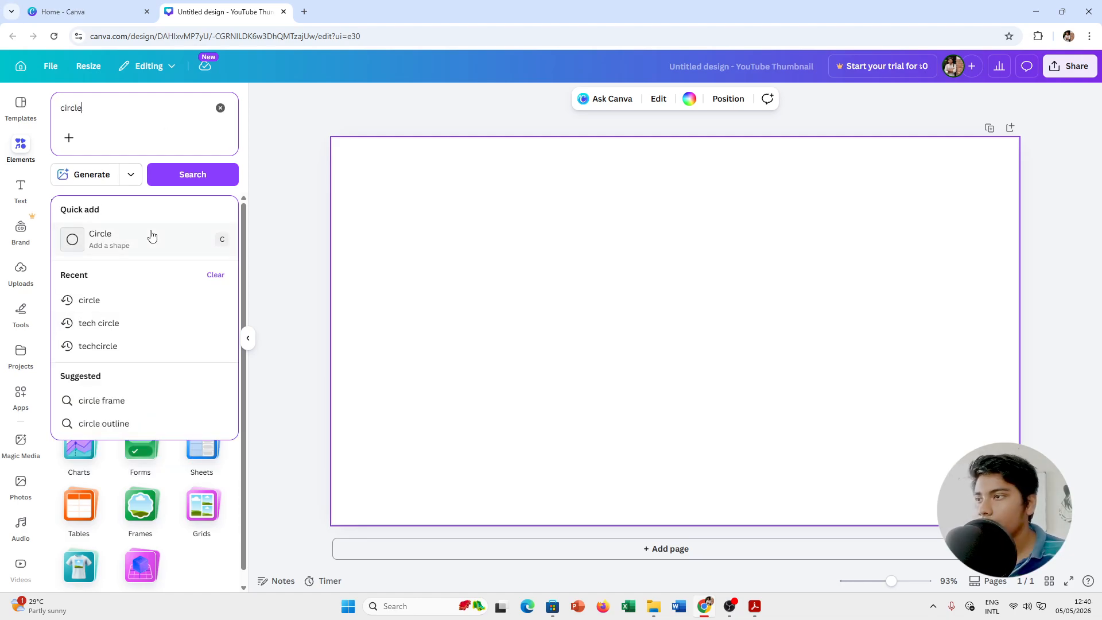
left_click(102, 302)
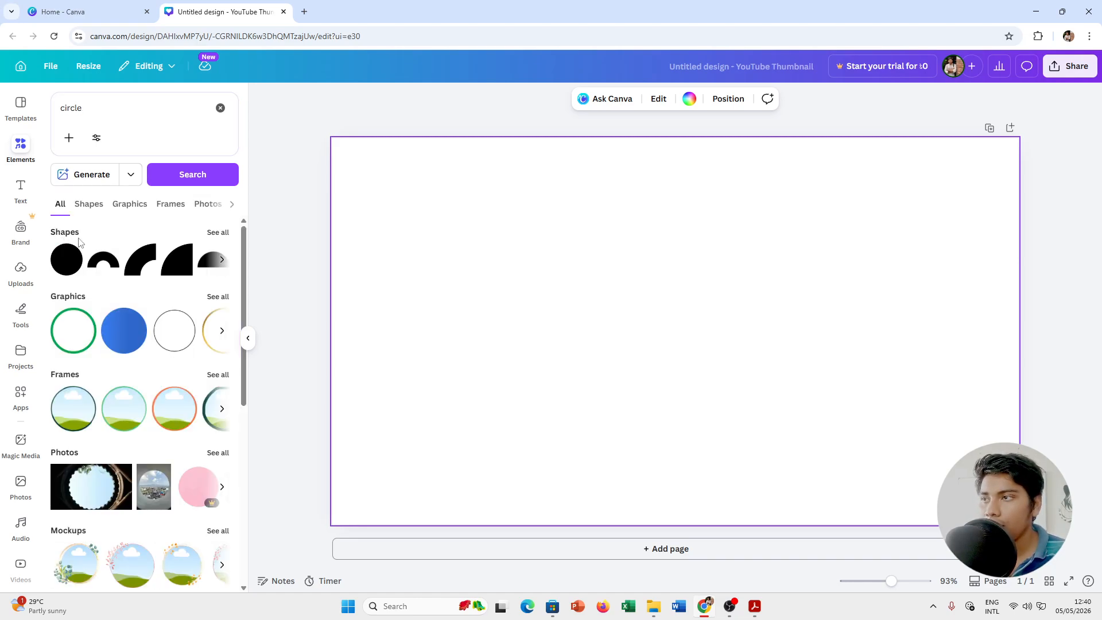
left_click(88, 205)
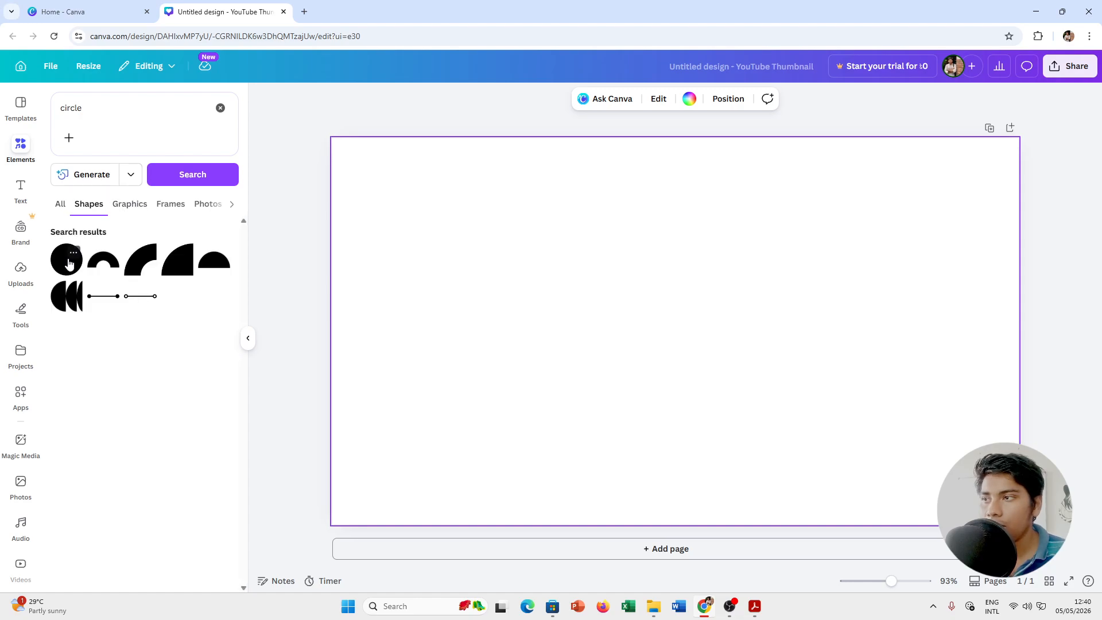
left_click(70, 257)
left_click(69, 266)
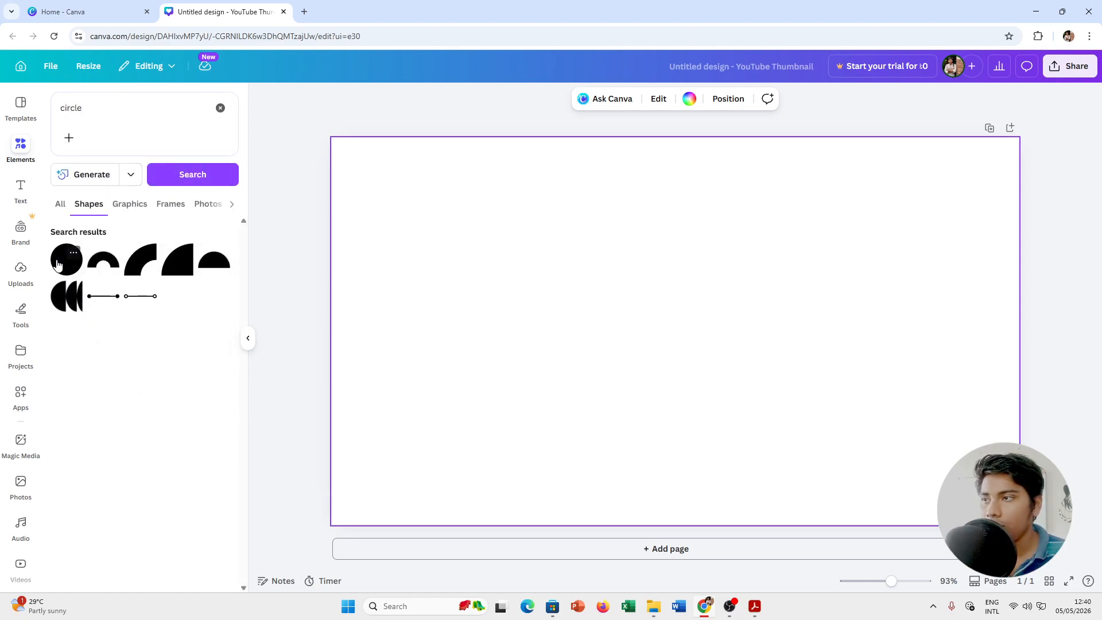
left_click(58, 263)
Move the circle to the page's upper-left corner so that it partly overhangs the top and left edges.
left_click_drag(660, 329, 338, 171)
left_click_drag(401, 223, 447, 253)
left_click_drag(389, 220, 380, 212)
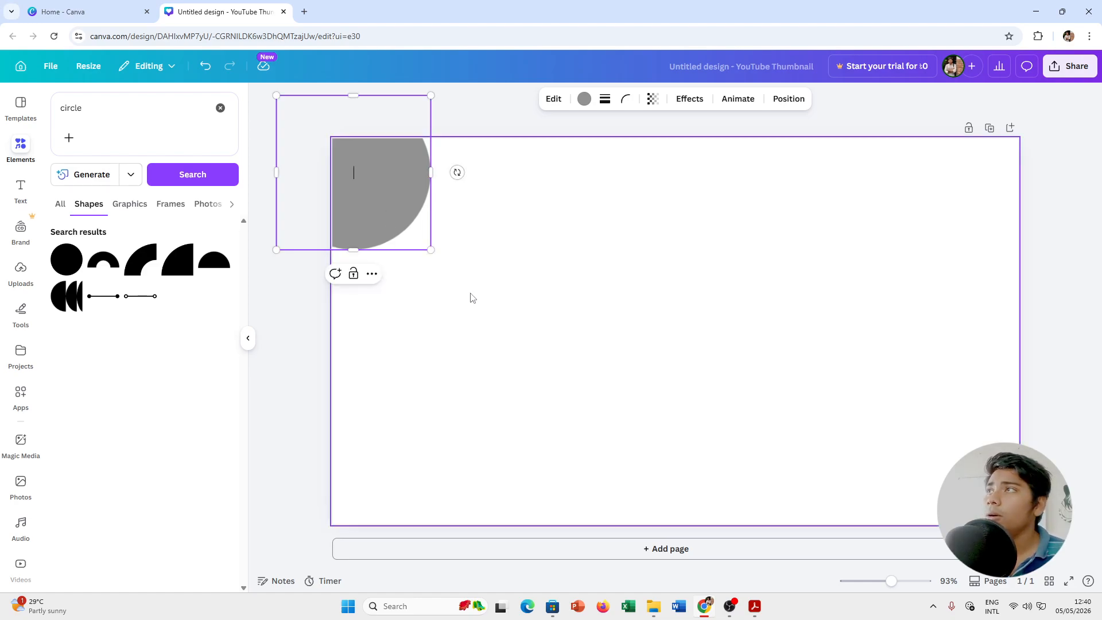
left_click(481, 325)
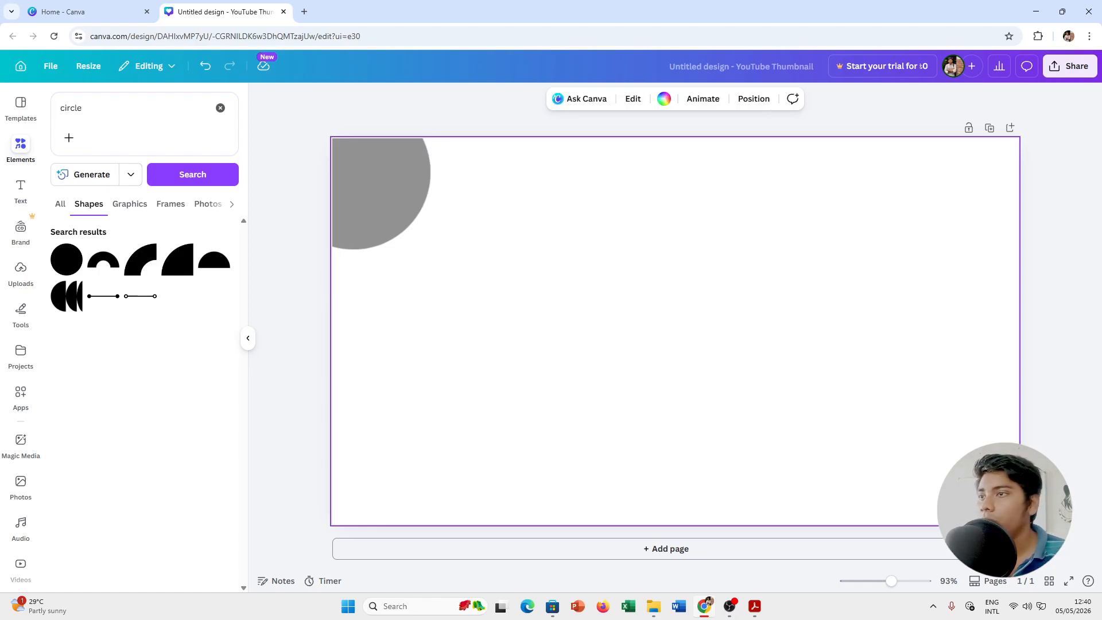
Search the elements for "sticker" and browse the graphics results.
left_click(60, 96)
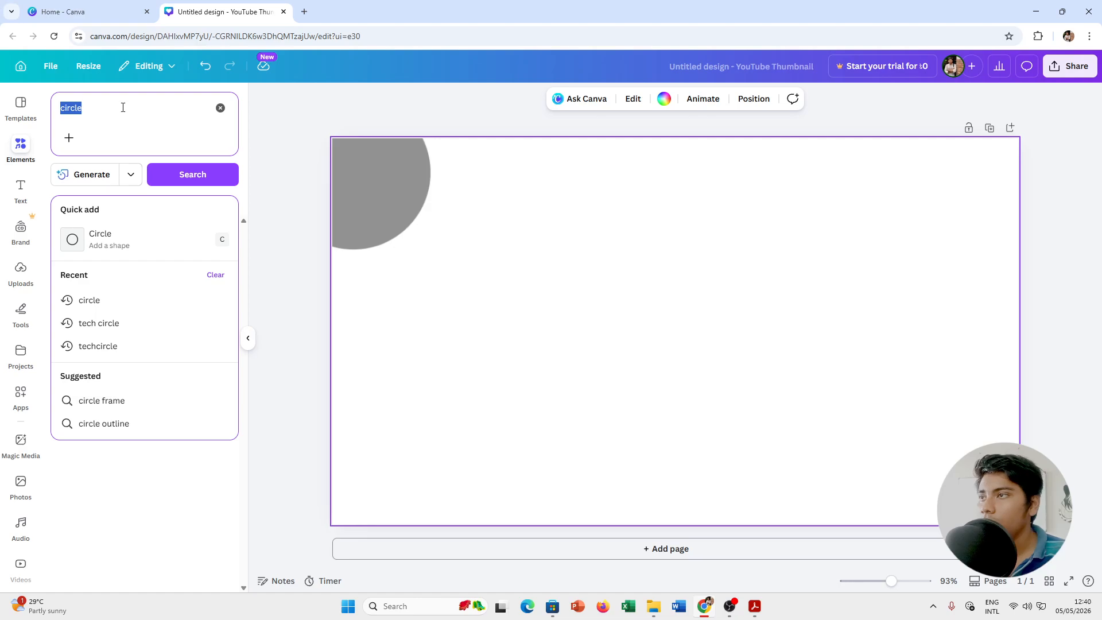
key("BackSpace")
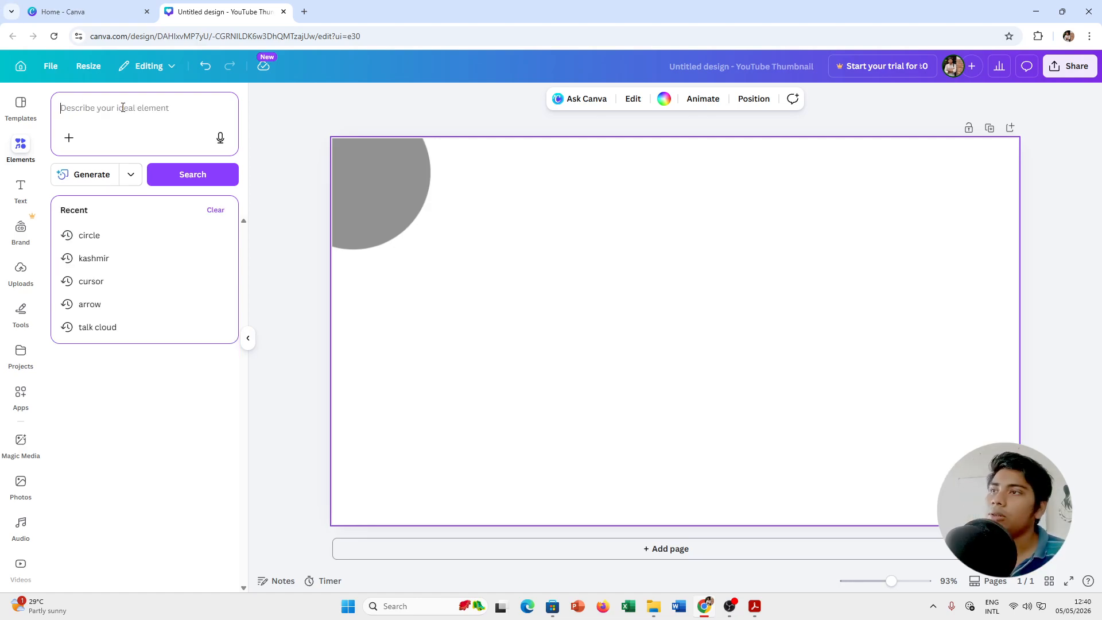
type("sticker")
key("Return")
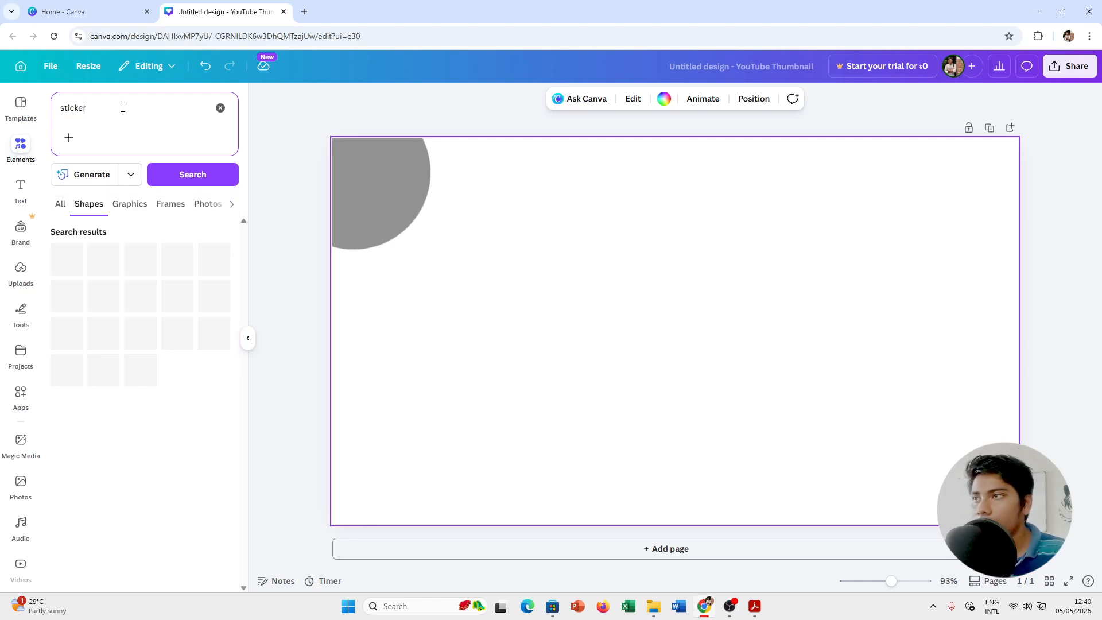
left_click(67, 211)
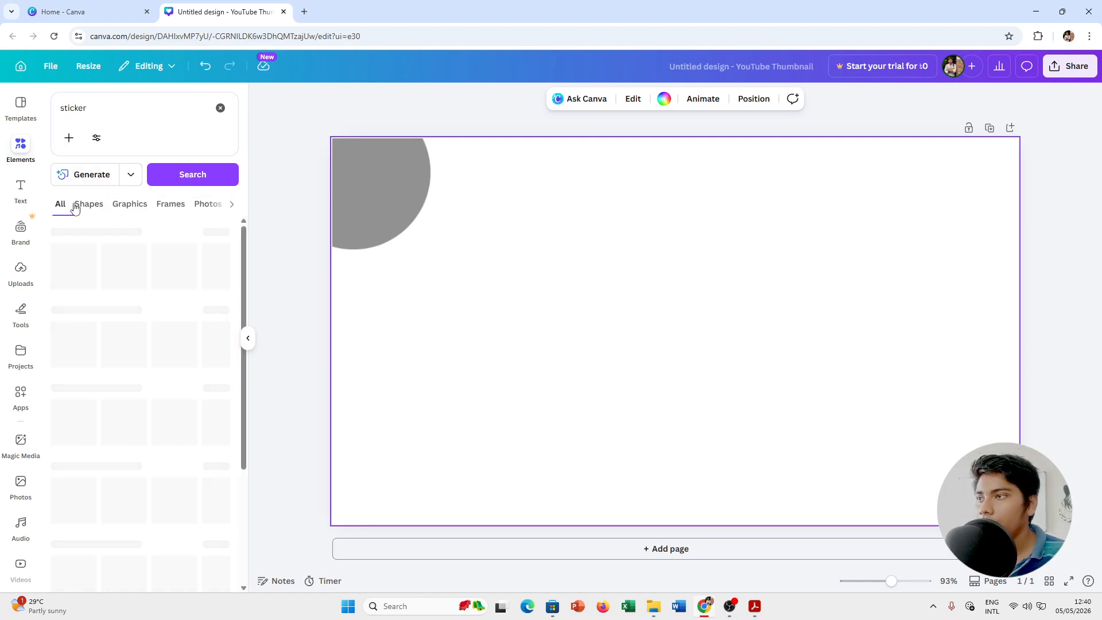
left_click(96, 207)
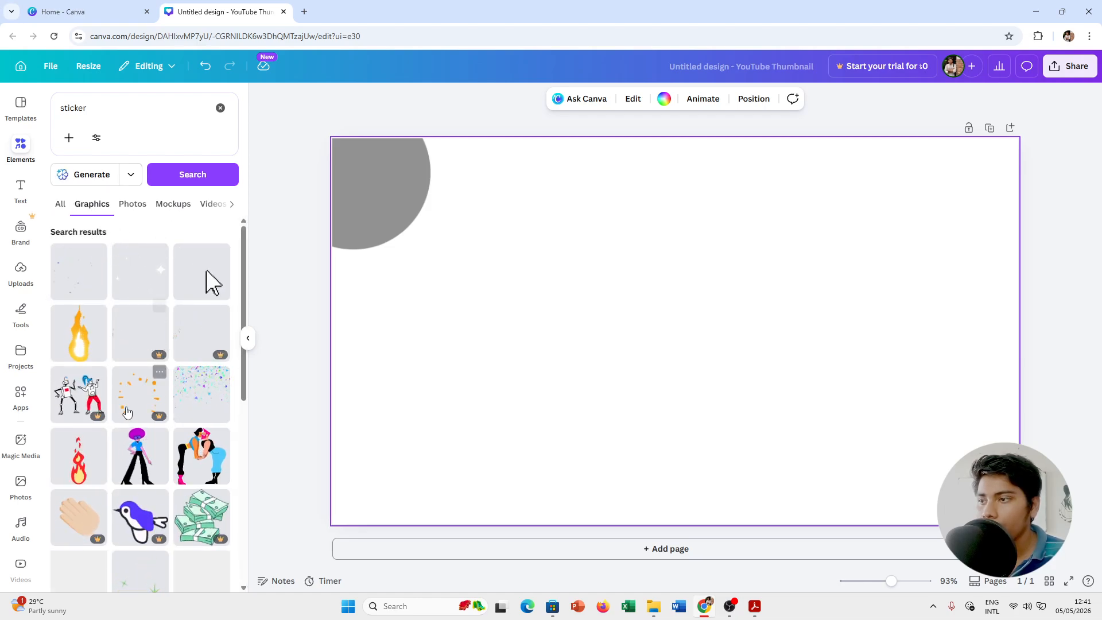
scroll(128, 421, "down", 5)
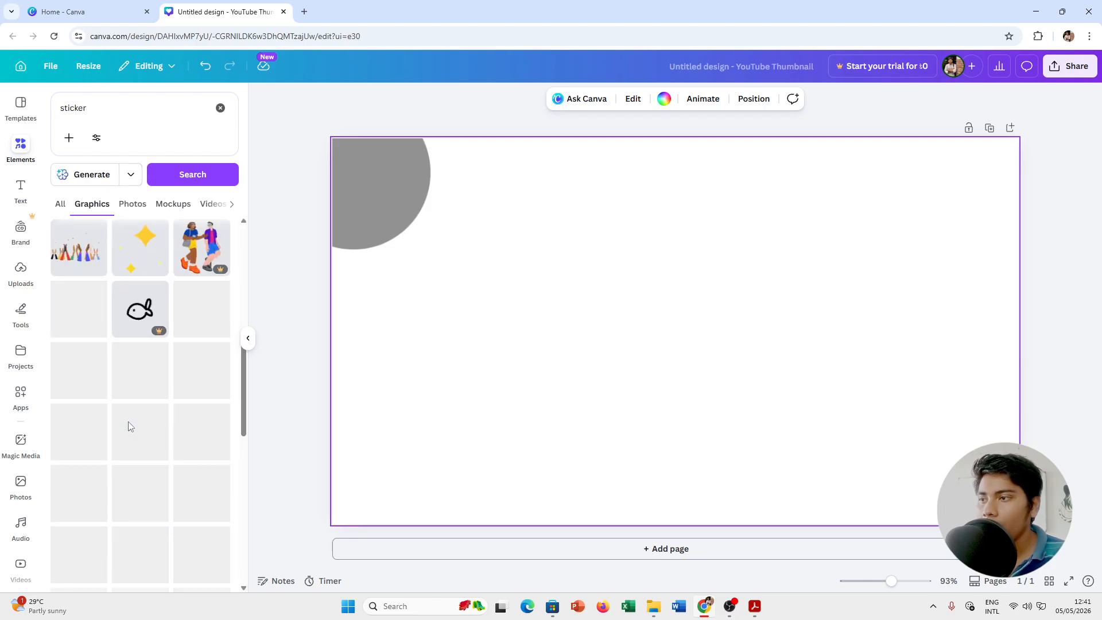
Refine the search to "Youtube sticker", add the YouTube logo with wordmark, and move it left of the page centre.
left_click(63, 108)
type("youtube")
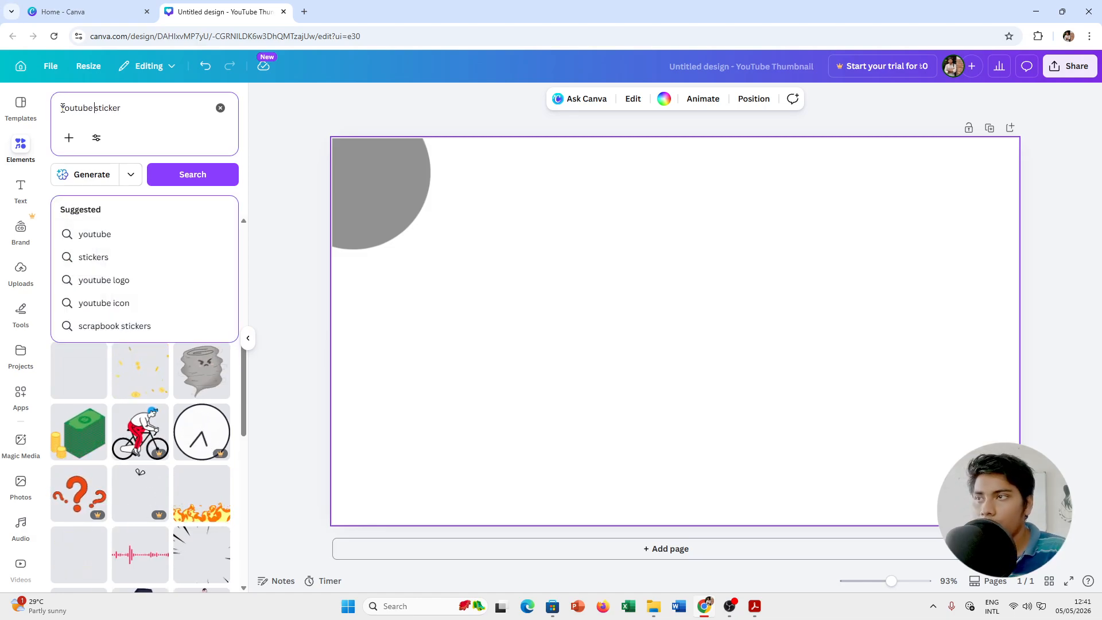
key("Return")
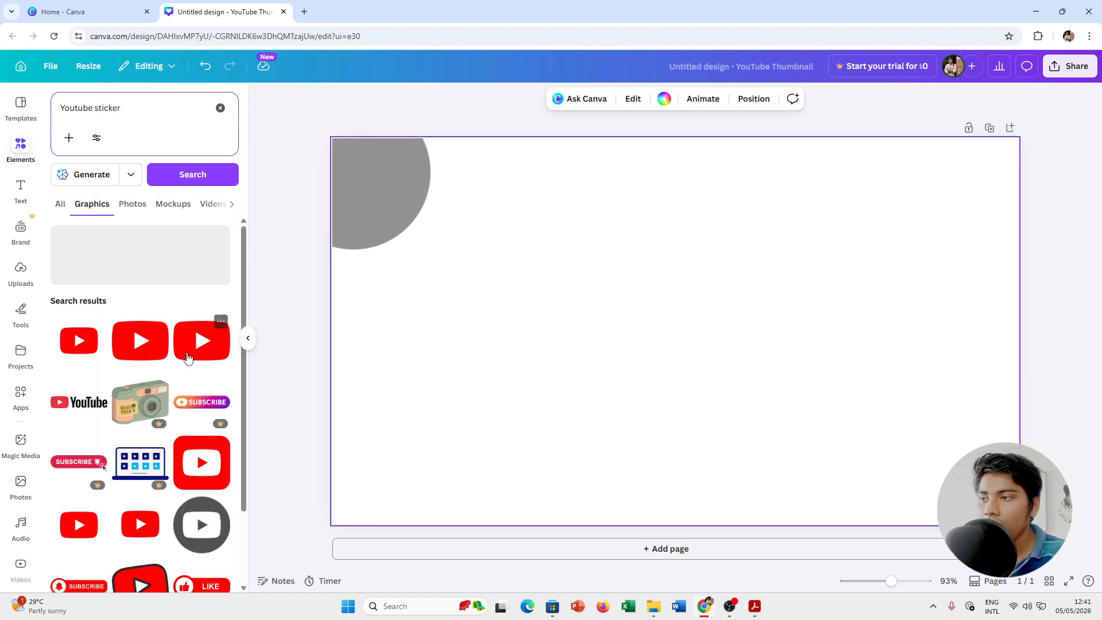
left_click(75, 404)
left_click_drag(664, 332, 566, 341)
left_click(756, 279)
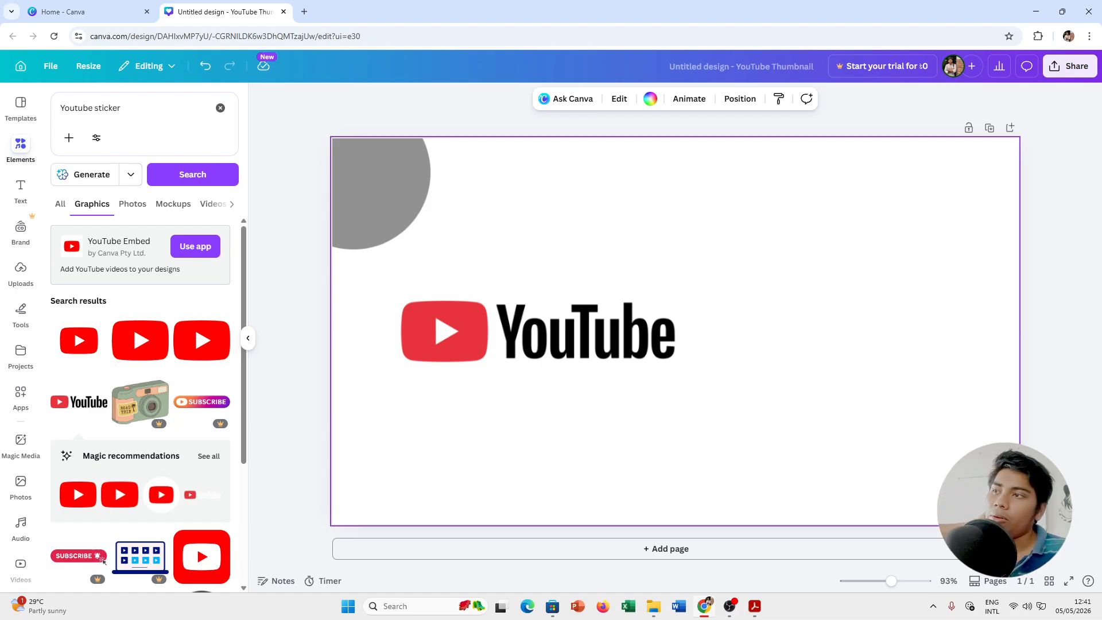
Search the elements for "lines", add the plain straight line, and place it just below the YouTube logo.
left_click(17, 189)
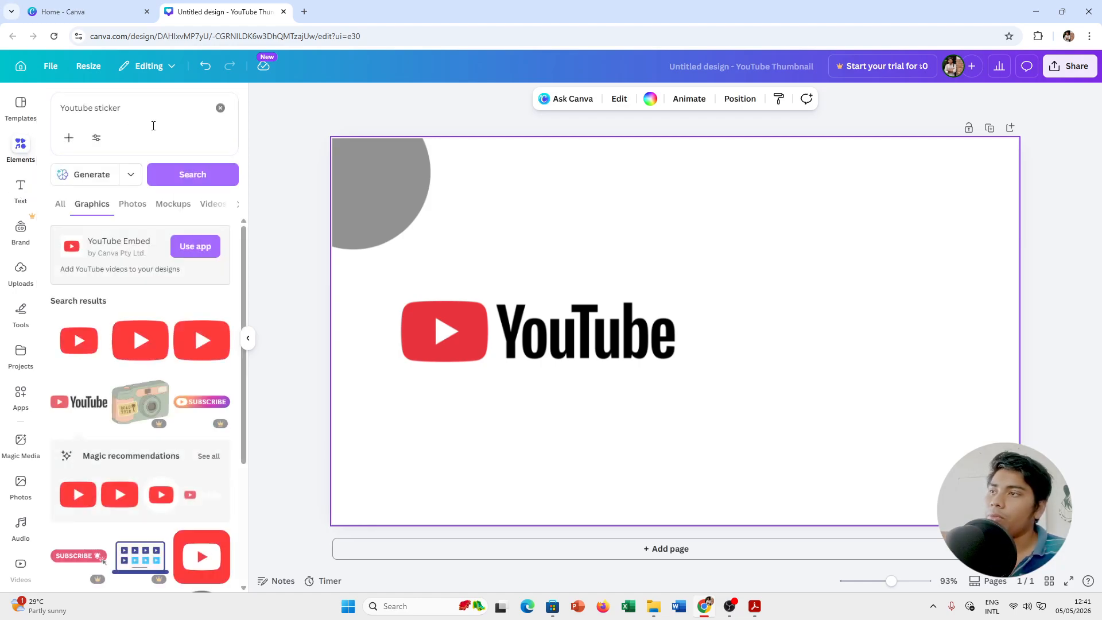
left_click(153, 125)
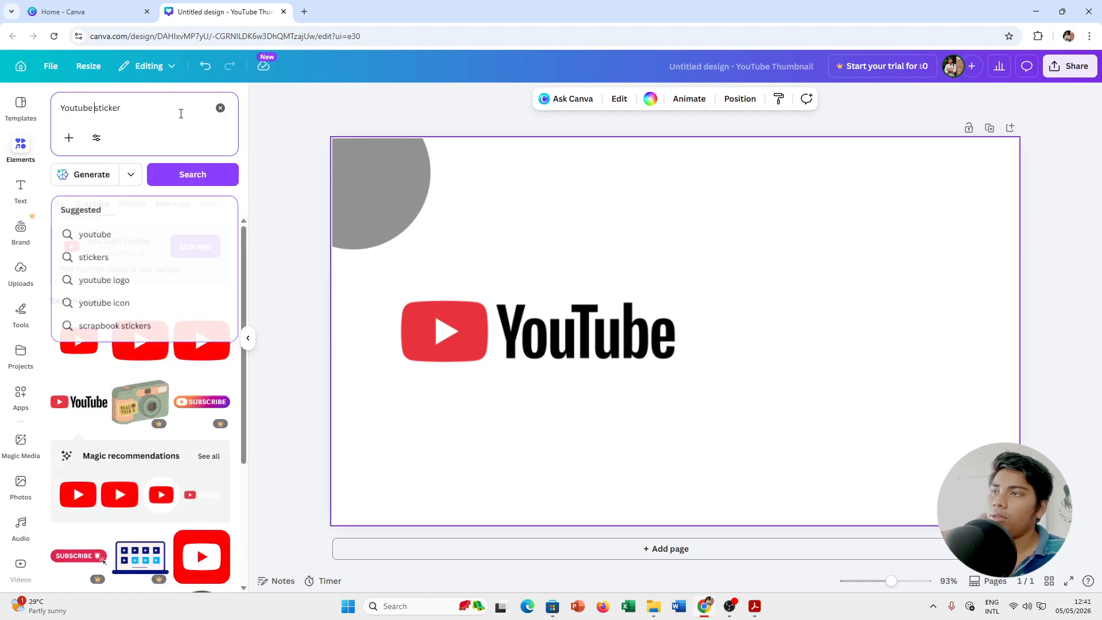
left_click(220, 107)
type("lines")
key("Return")
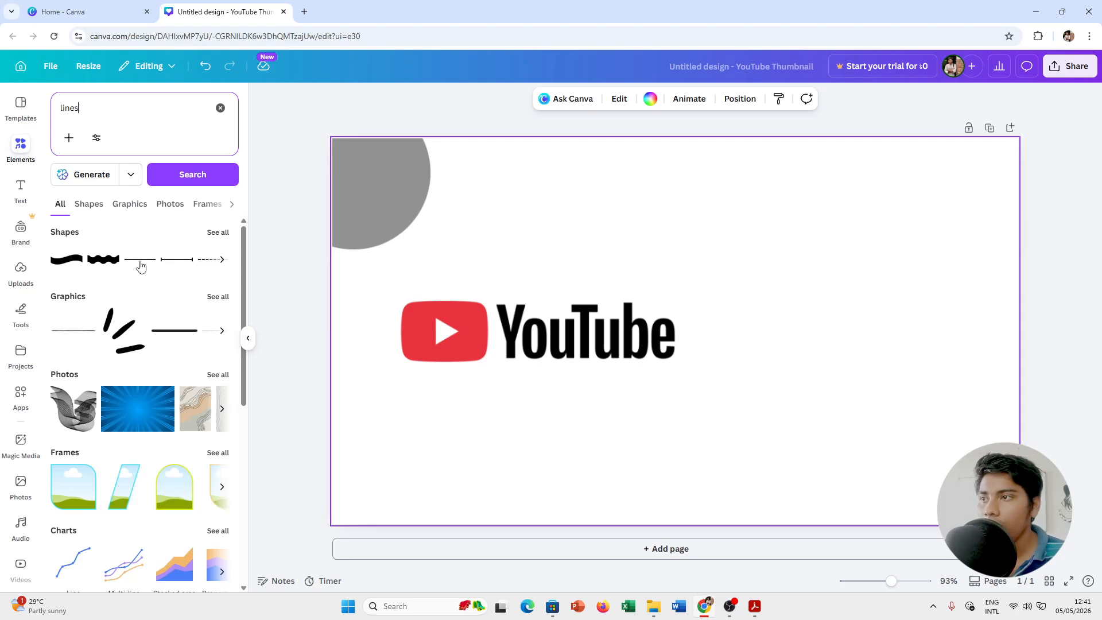
left_click(150, 258)
left_click_drag(686, 360, 550, 409)
scroll(550, 409, "up", 5)
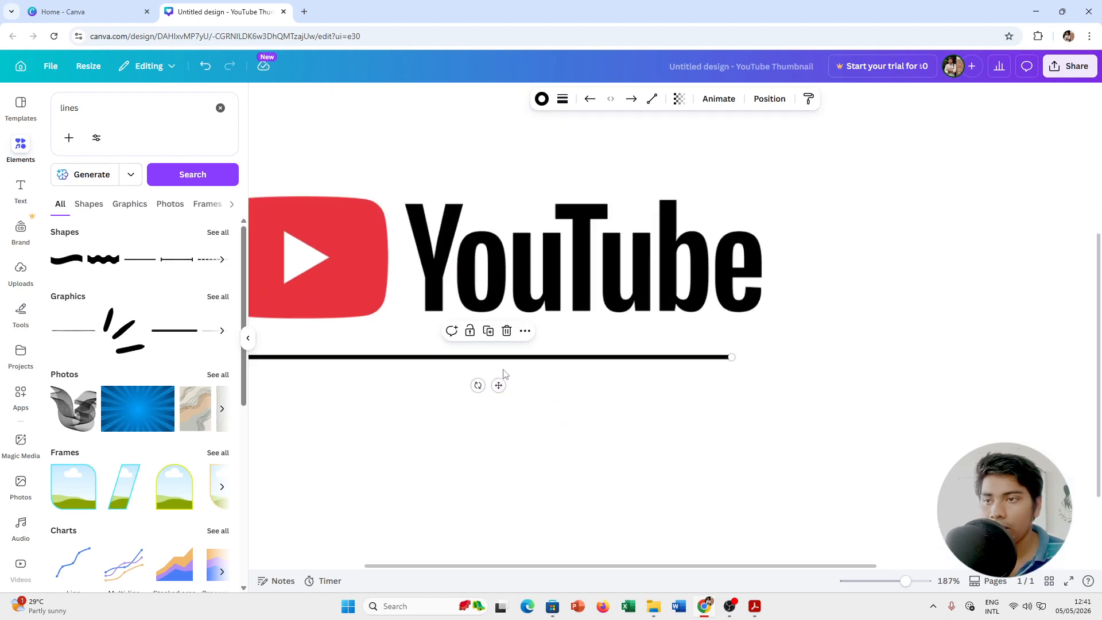
left_click_drag(499, 385, 498, 383)
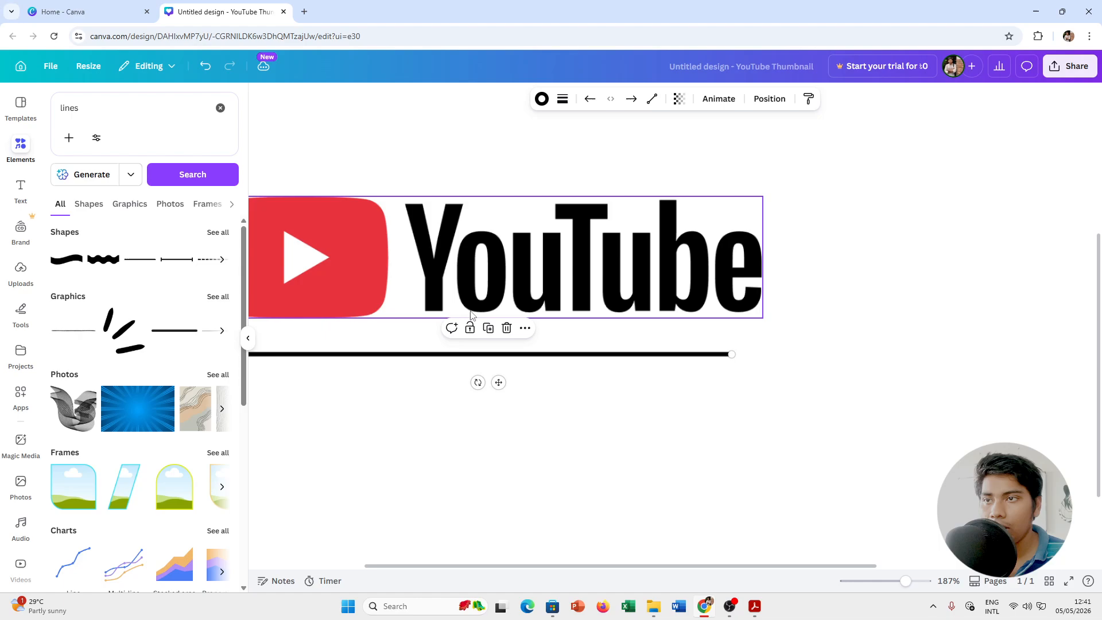
Extend the line so it starts at the YouTube logo's left edge and runs past the end of the wordmark.
scroll(473, 372, "down", 3)
scroll(466, 400, "down", 2)
left_click_drag(418, 379, 401, 380)
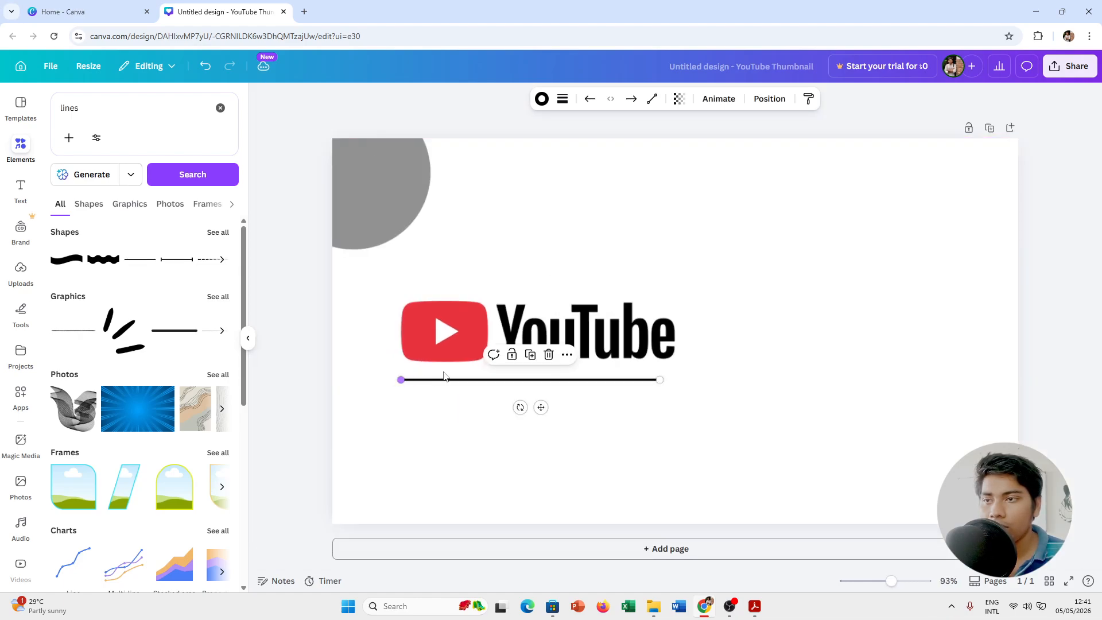
left_click_drag(661, 380, 766, 380)
left_click(1066, 360)
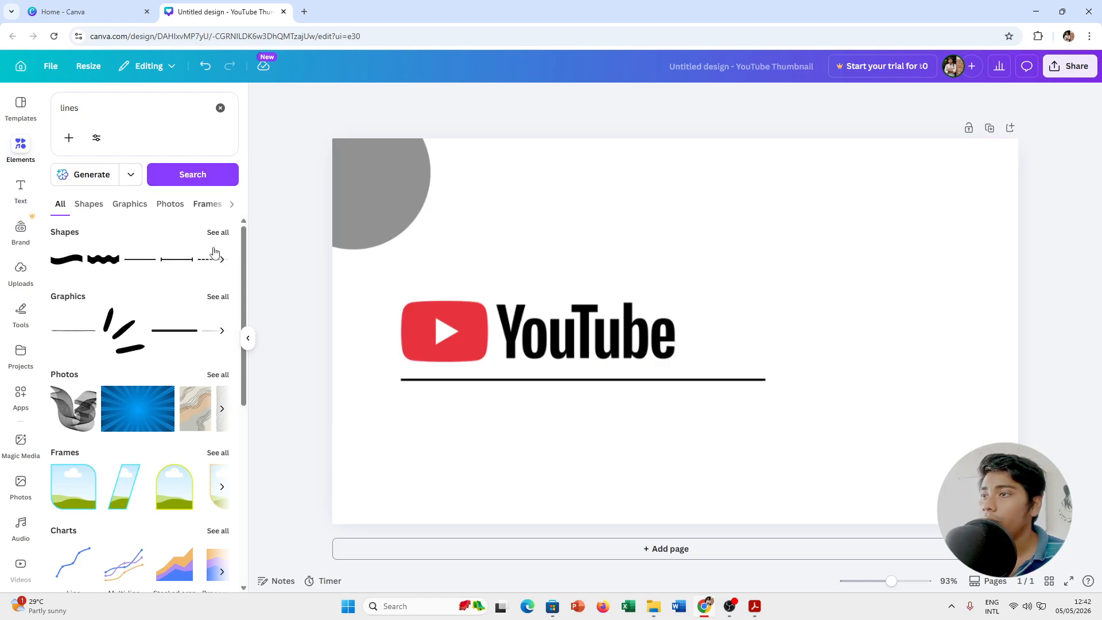
Search the elements for "arrow", limit the results to graphics, and add the thin curved arrow to the page.
scroll(131, 251, "down", 3)
scroll(150, 244, "up", 3)
left_click(222, 112)
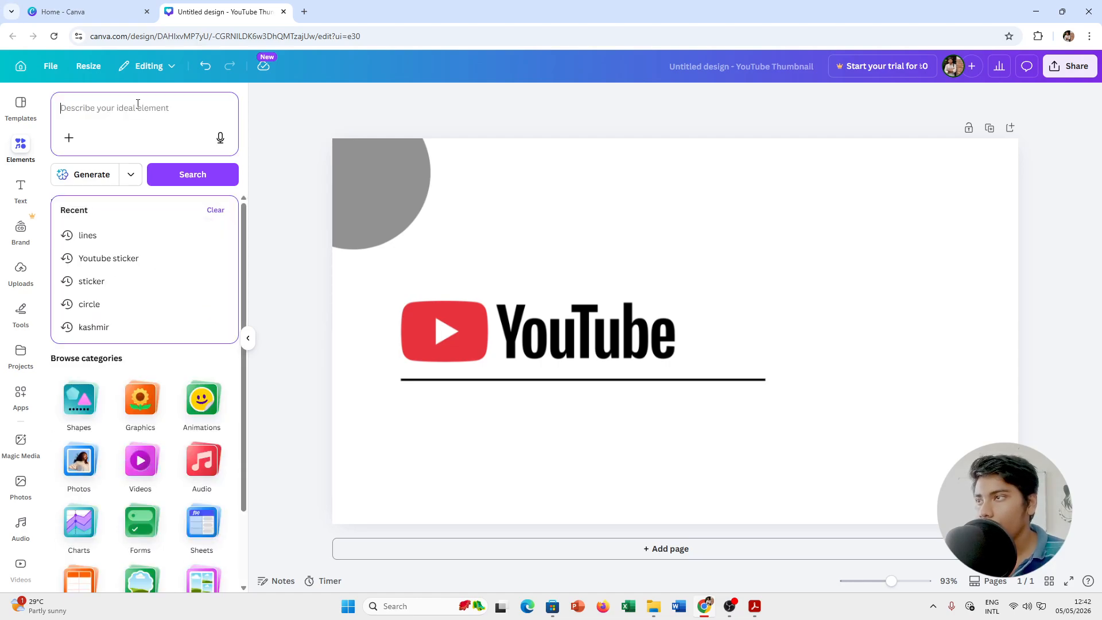
type("arrow")
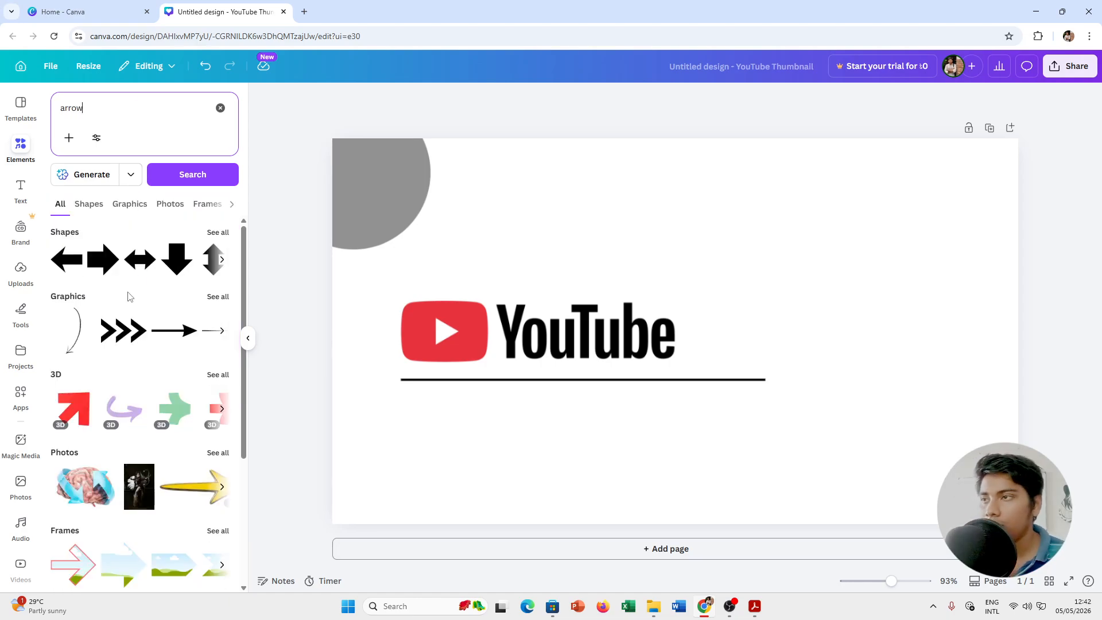
left_click(89, 204)
left_click(130, 205)
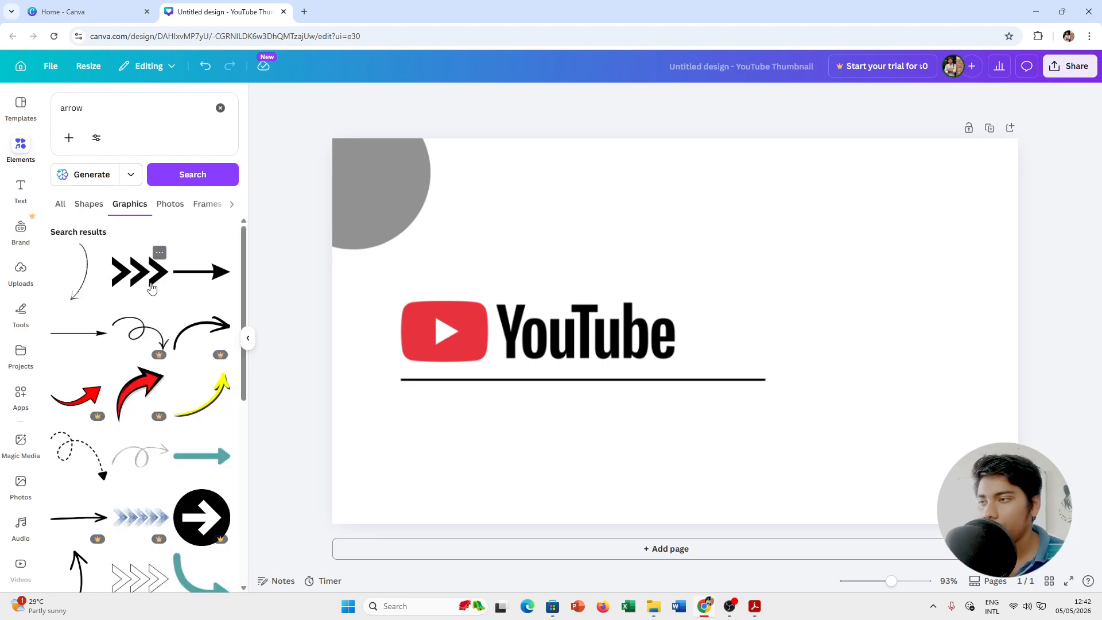
left_click(77, 287)
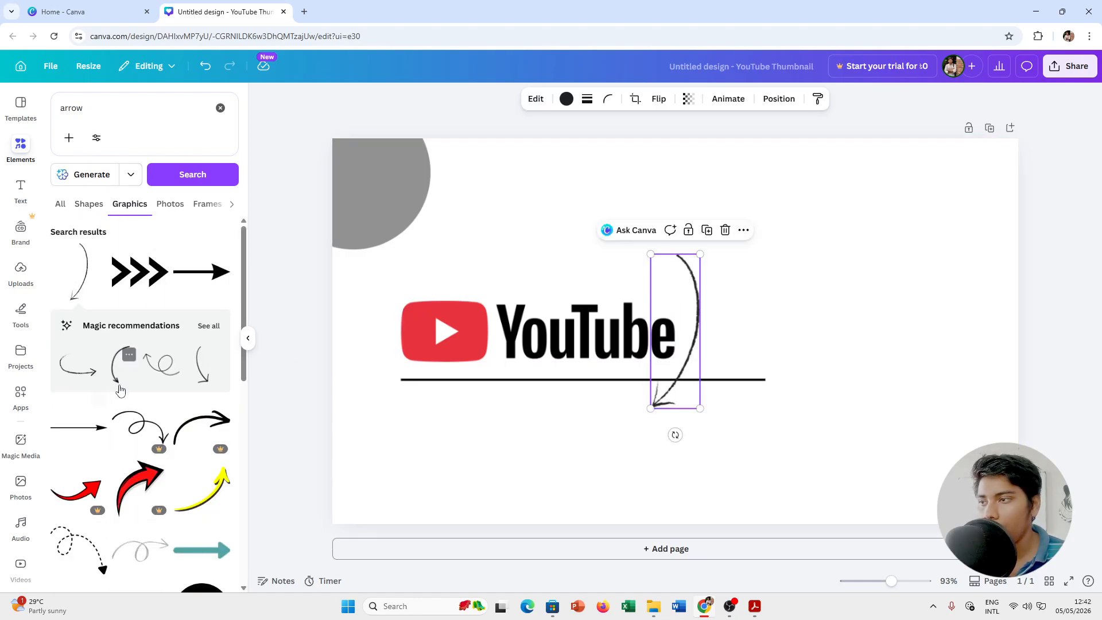
Add the dashed looping arrow, move it to the right of the YouTube logo, and delete the thin curved arrow.
scroll(92, 425, "down", 1)
left_click(94, 448)
left_click_drag(706, 316, 787, 298)
left_click(695, 287)
left_click(727, 228)
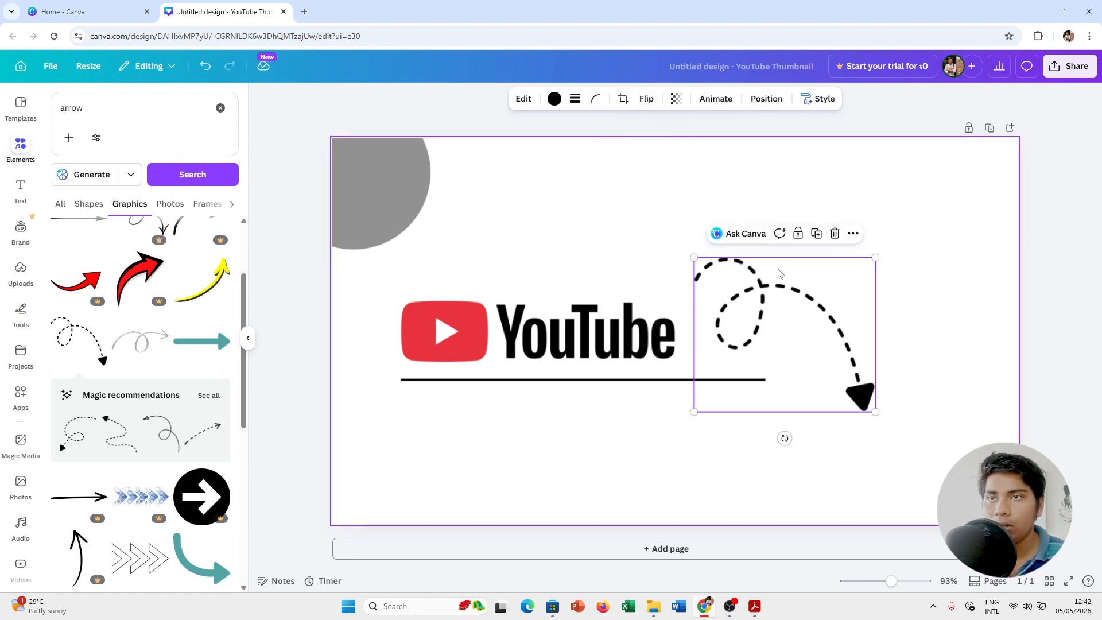
Flip the dashed arrow horizontally and move it above the right end of the YouTube wordmark.
left_click(645, 99)
left_click(655, 128)
left_click_drag(740, 343, 684, 246)
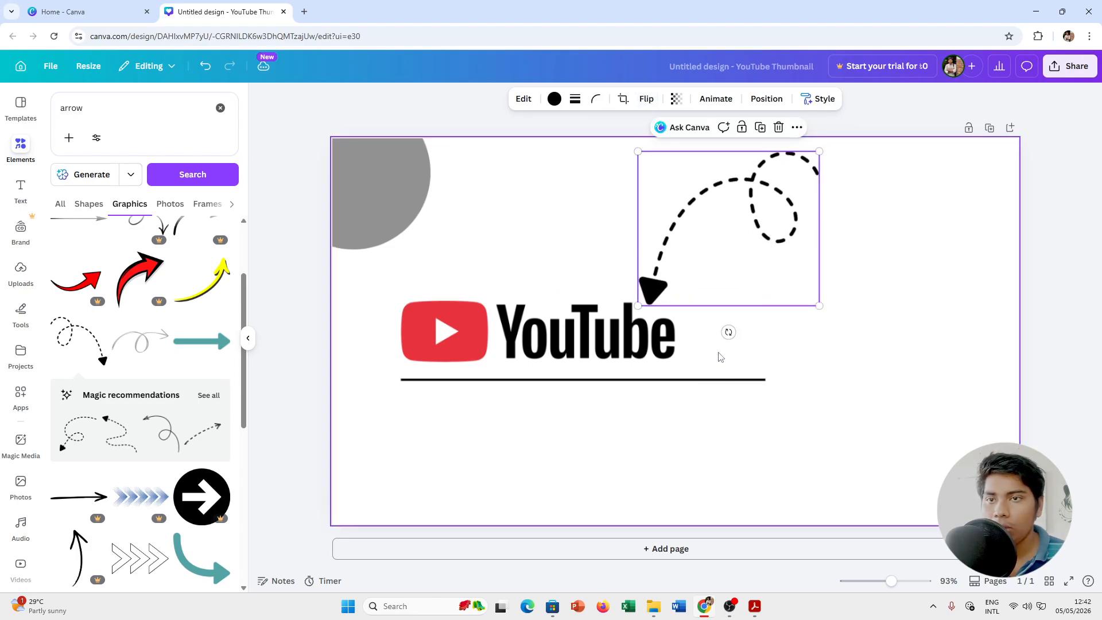
Rotate and reposition the dashed arrow so its head points down at the YouTube wordmark from above.
left_click_drag(728, 327, 521, 446)
left_click_drag(705, 232, 718, 279)
left_click_drag(665, 351, 711, 379)
key("ctrl+z")
left_click(697, 303)
left_click_drag(725, 263, 704, 226)
left_click_drag(683, 329, 692, 269)
left_click(884, 297)
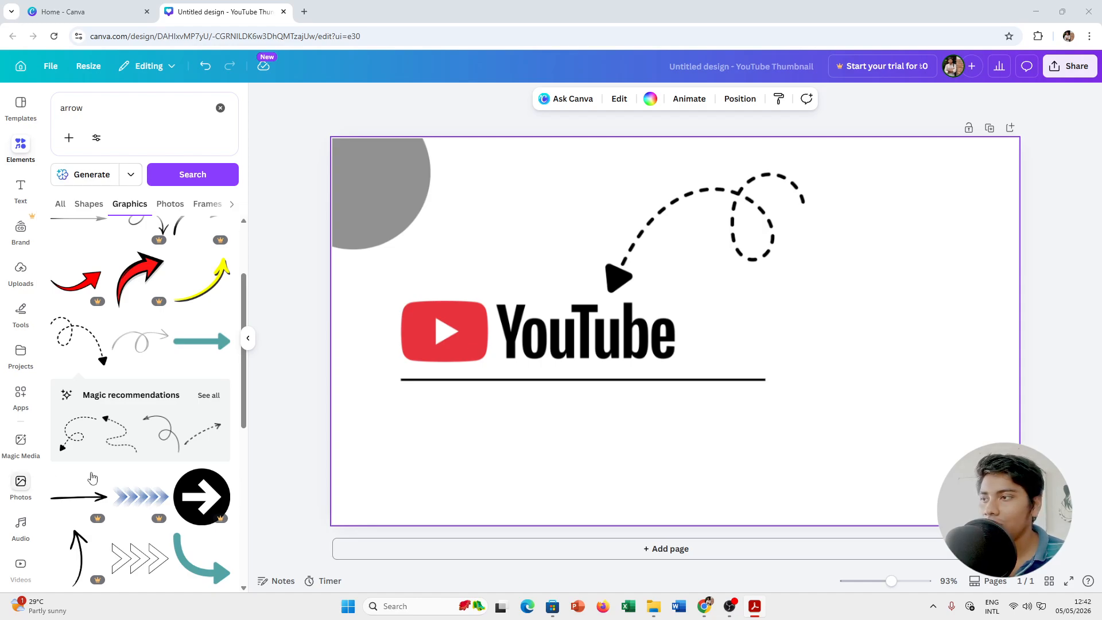
Find the portrait photo with crossed arms beside the brick wall among the uploaded images and add it to the page.
left_click(21, 270)
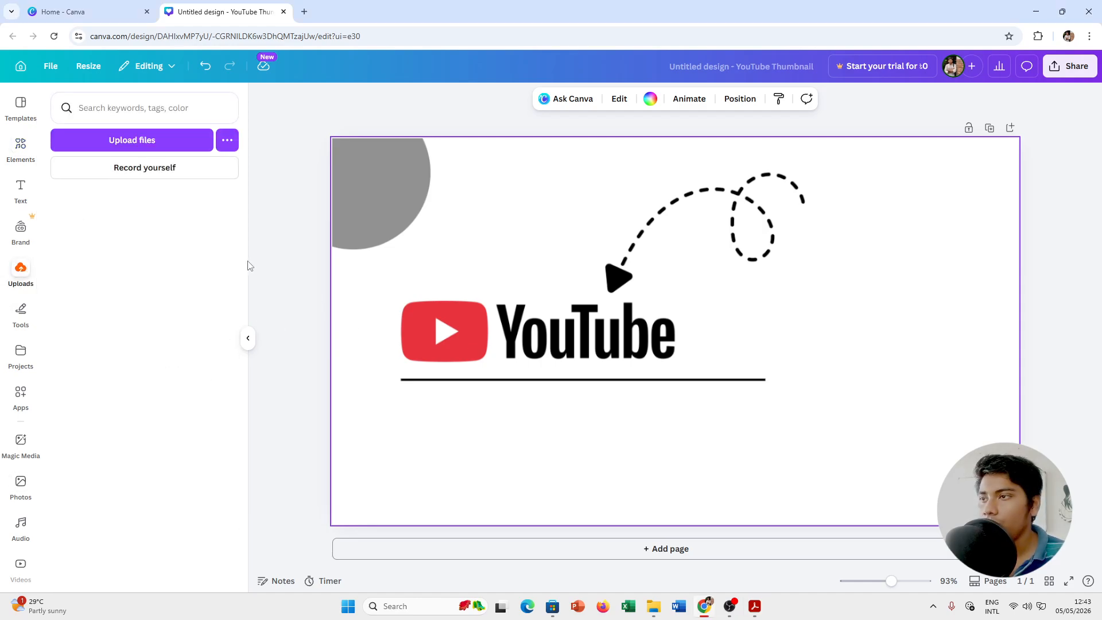
scroll(166, 290, "down", 3)
scroll(165, 290, "down", 10)
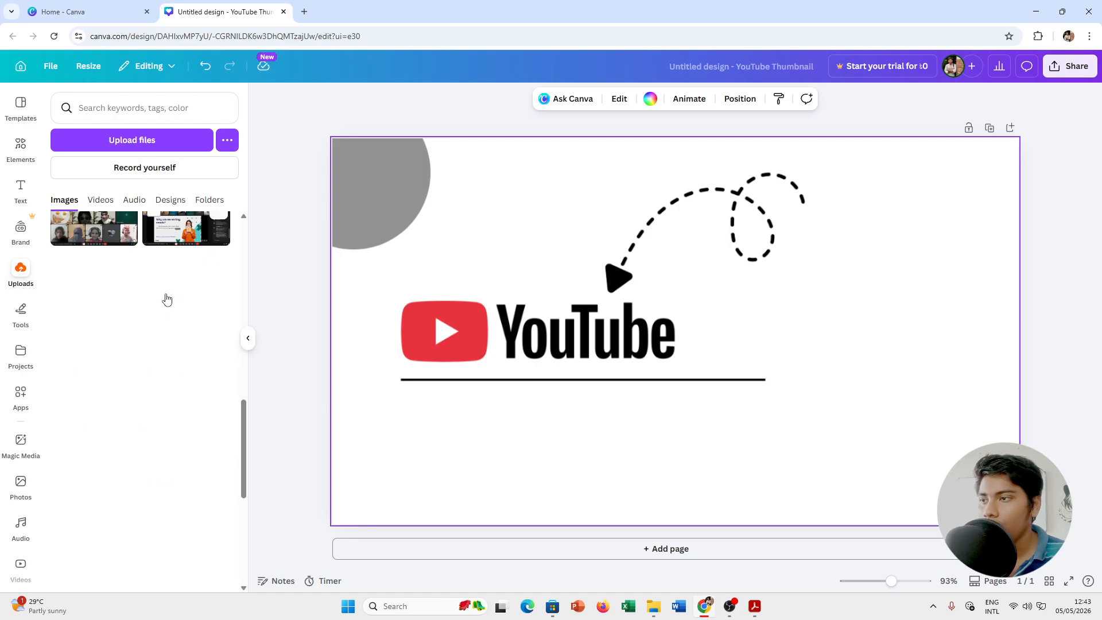
scroll(166, 300, "up", 2)
scroll(173, 312, "down", 4)
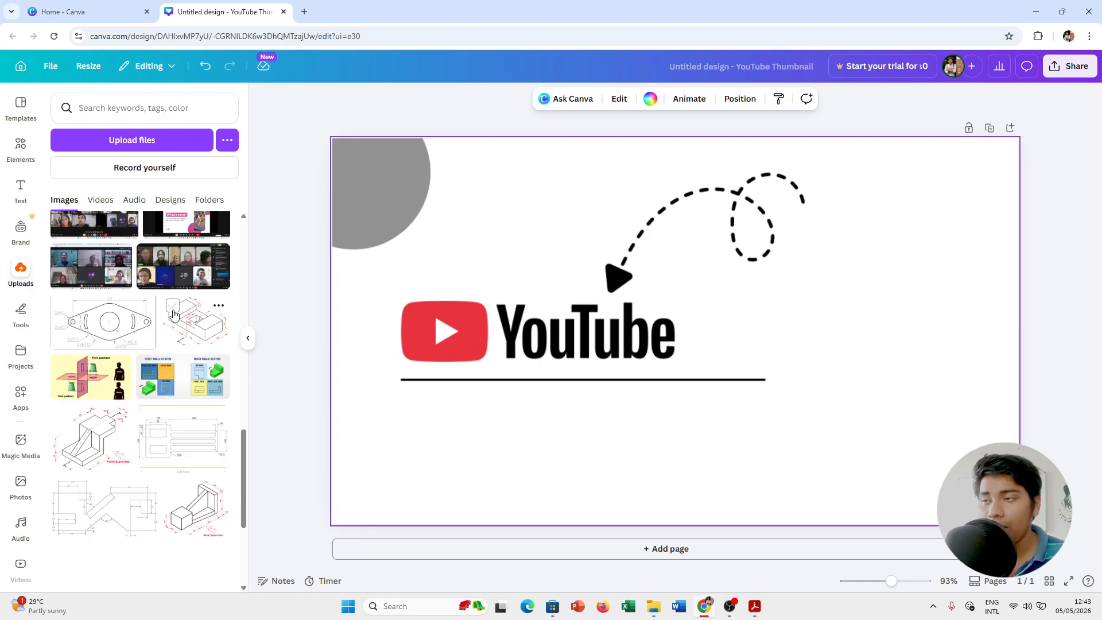
scroll(175, 314, "down", 3)
scroll(175, 315, "up", 3)
scroll(175, 315, "up", 10)
scroll(167, 321, "down", 12)
left_click(199, 358)
scroll(153, 337, "up", 10)
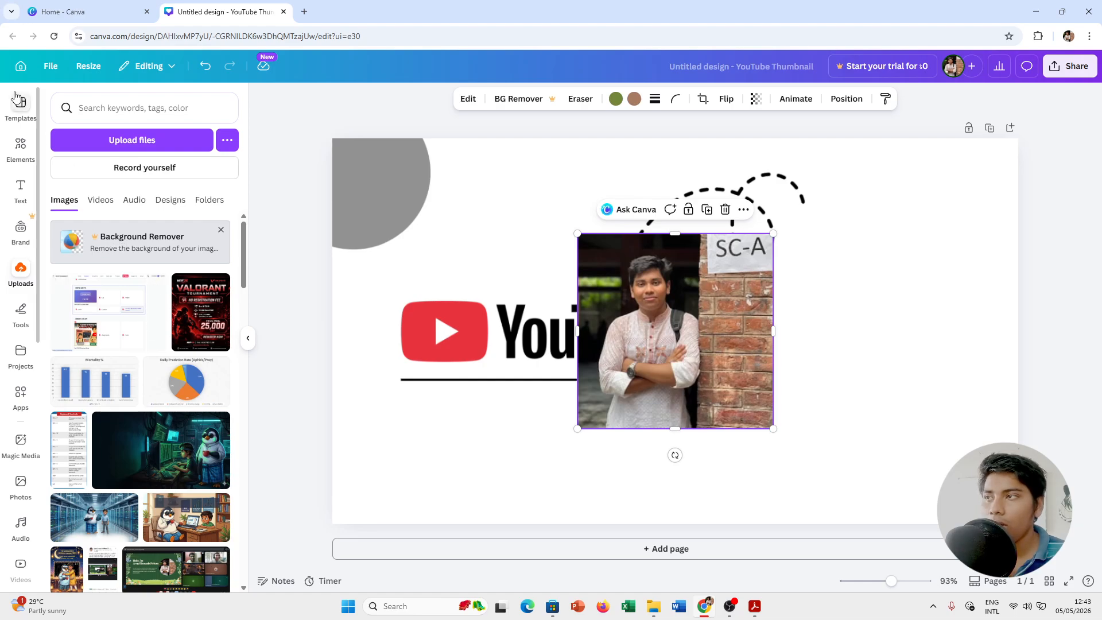
Move the portrait photo to the right of the YouTube logo and enlarge it until it overlaps the line's right end.
left_click_drag(655, 360, 874, 345)
left_click_drag(796, 411, 803, 448)
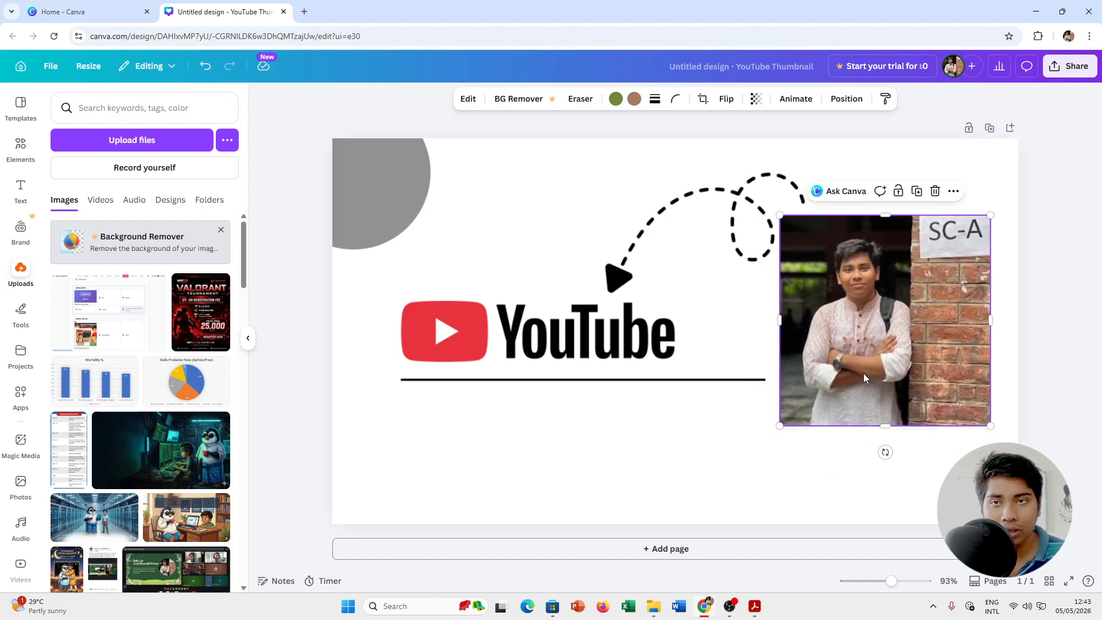
double_click(825, 422)
left_click(725, 436)
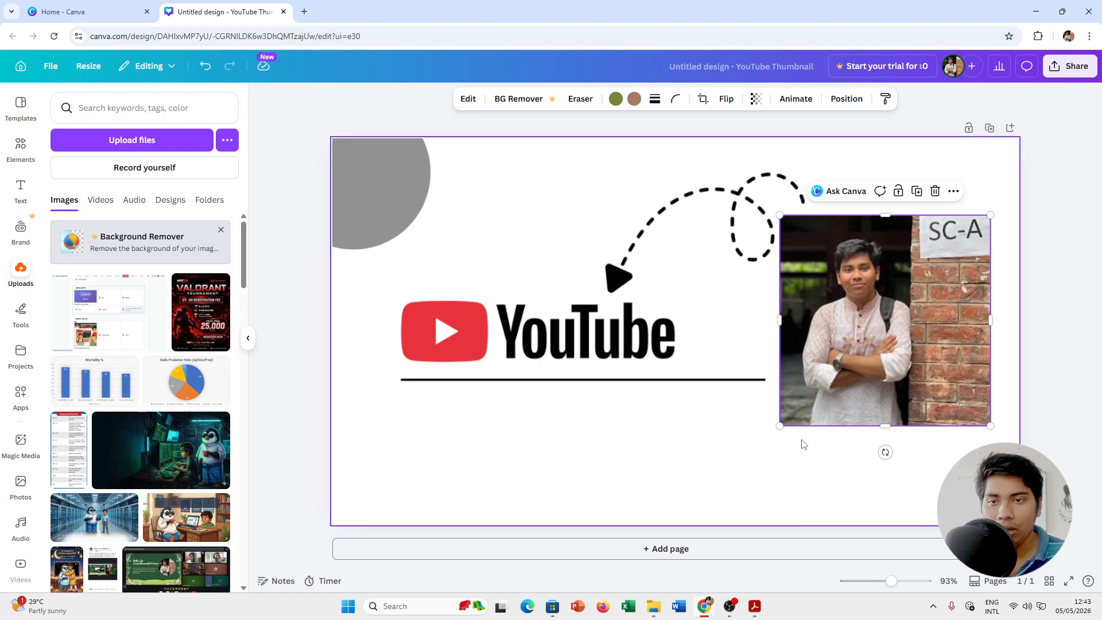
left_click_drag(786, 425, 755, 456)
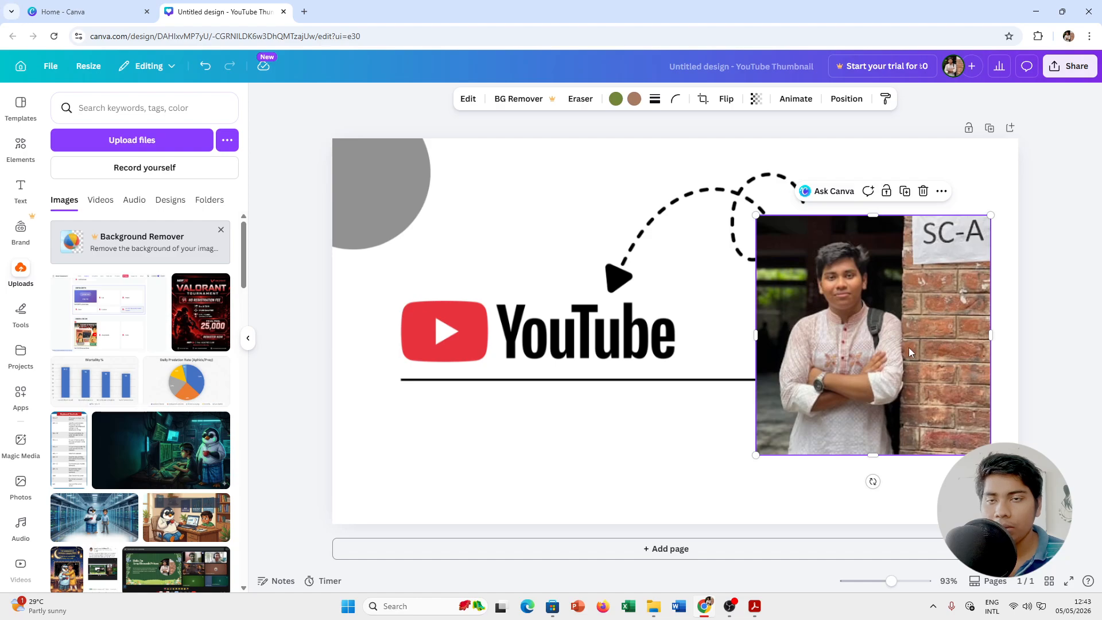